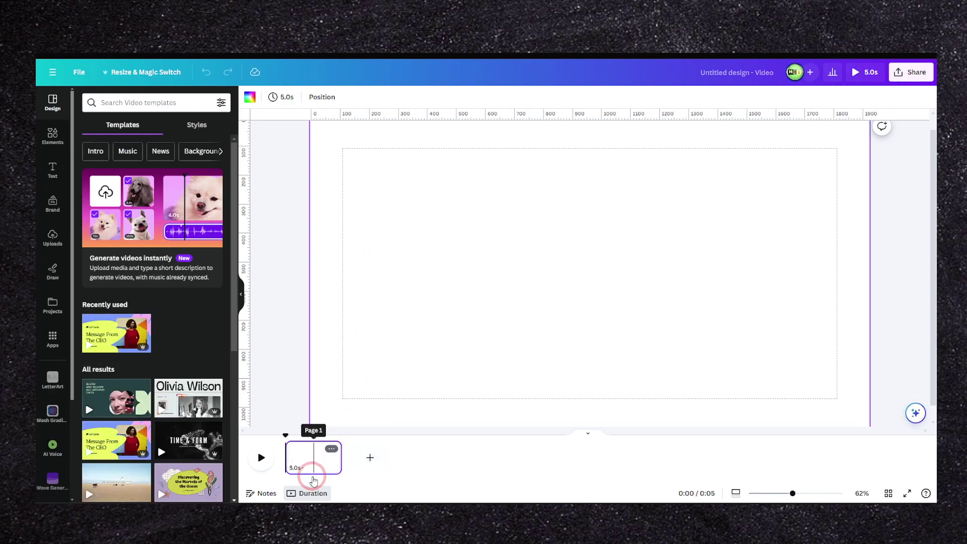
Trim the single page, then raise its duration to 12.0 seconds with the Timing slider
click(307, 495)
click(307, 495)
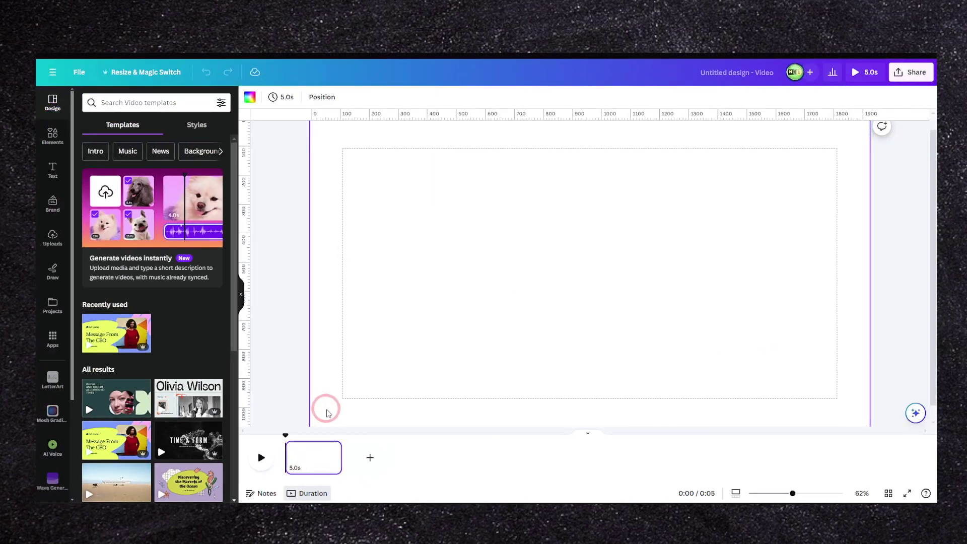
mouse_move(338, 457)
mouse_down()
mouse_move(424, 458)
mouse_move(333, 457)
mouse_up()
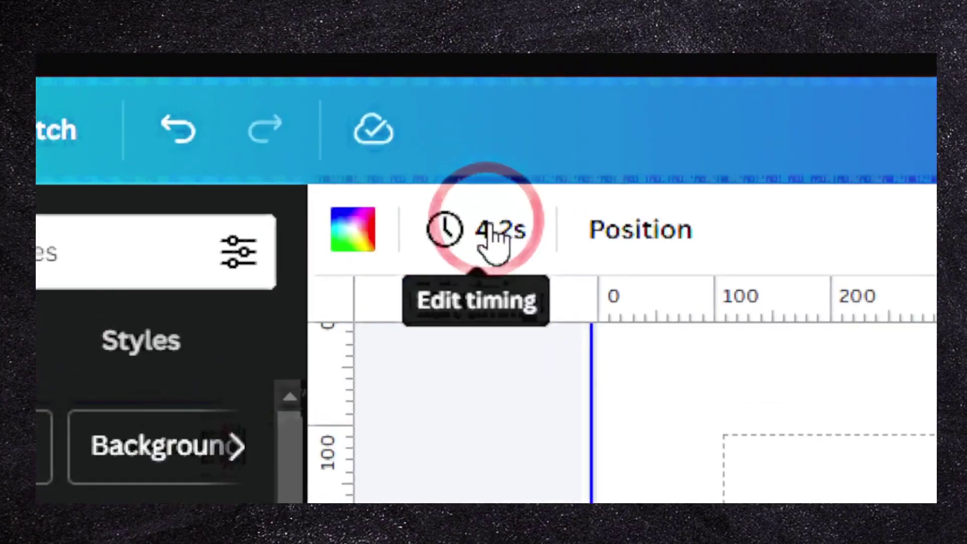
click(283, 96)
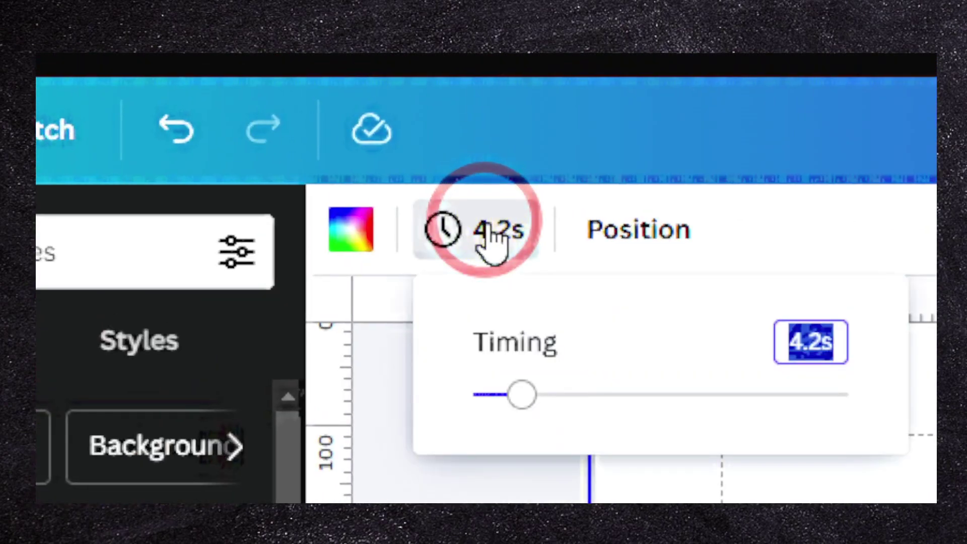
drag(484, 290, 586, 289)
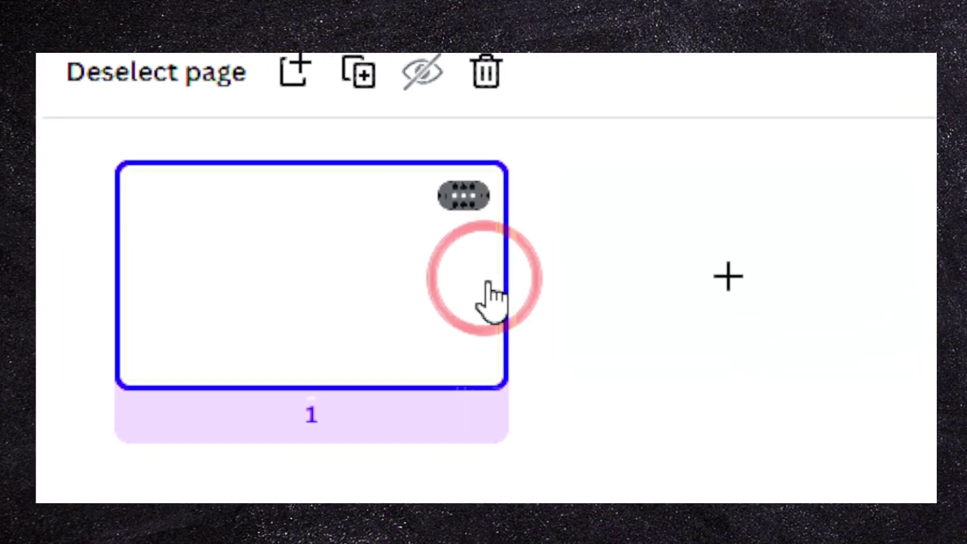
Duplicate page 1 from its options menu into a second 12-second page
click(479, 263)
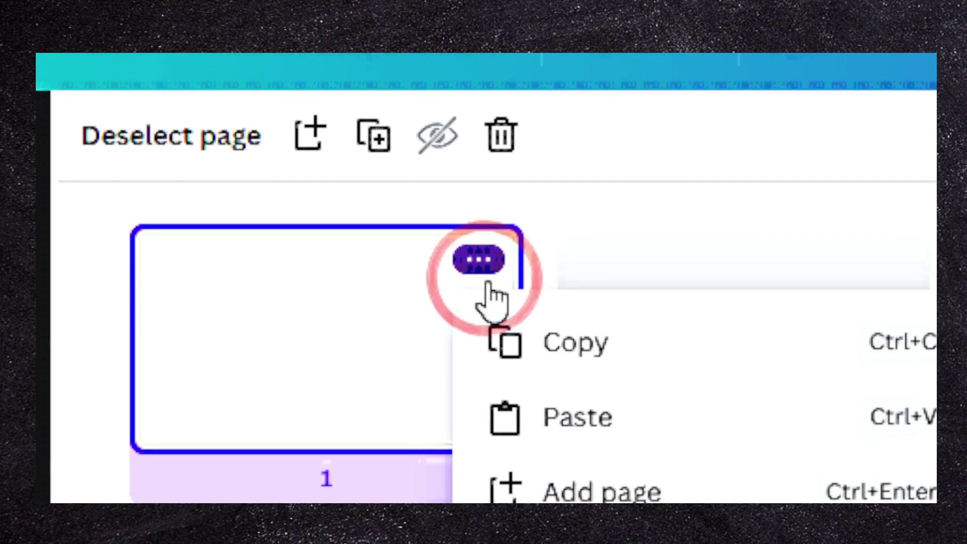
click(493, 298)
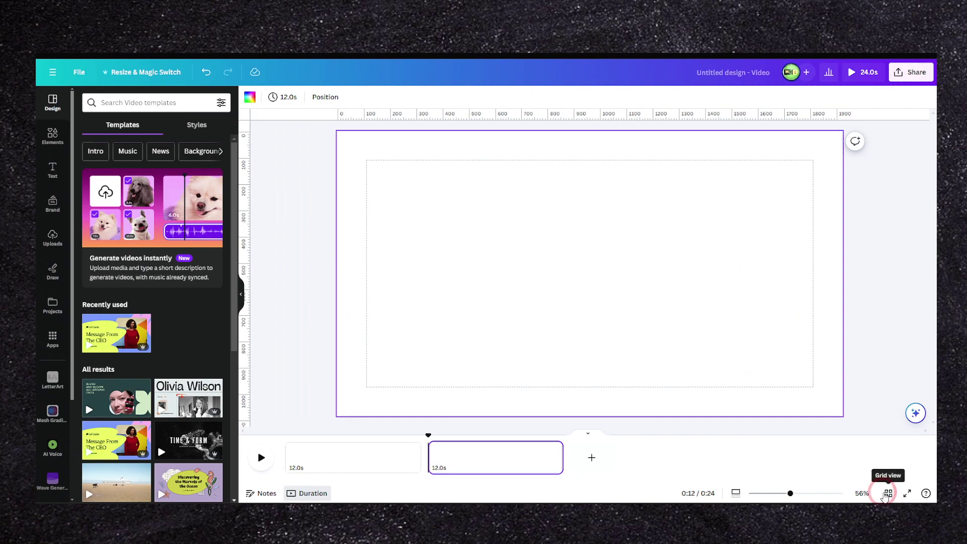
Add a third page and shorten pages 2 and 1 to 5.3 and 7.8 seconds
click(888, 493)
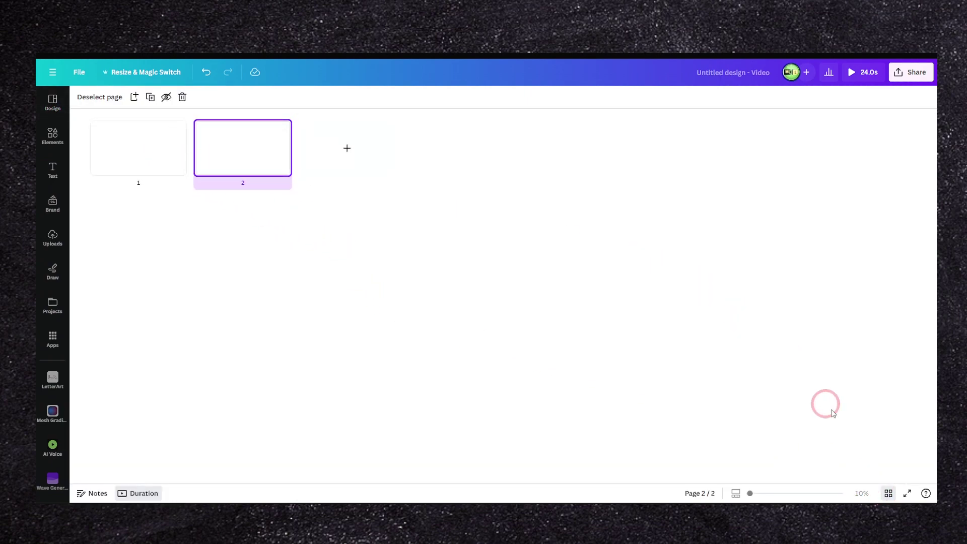
click(887, 493)
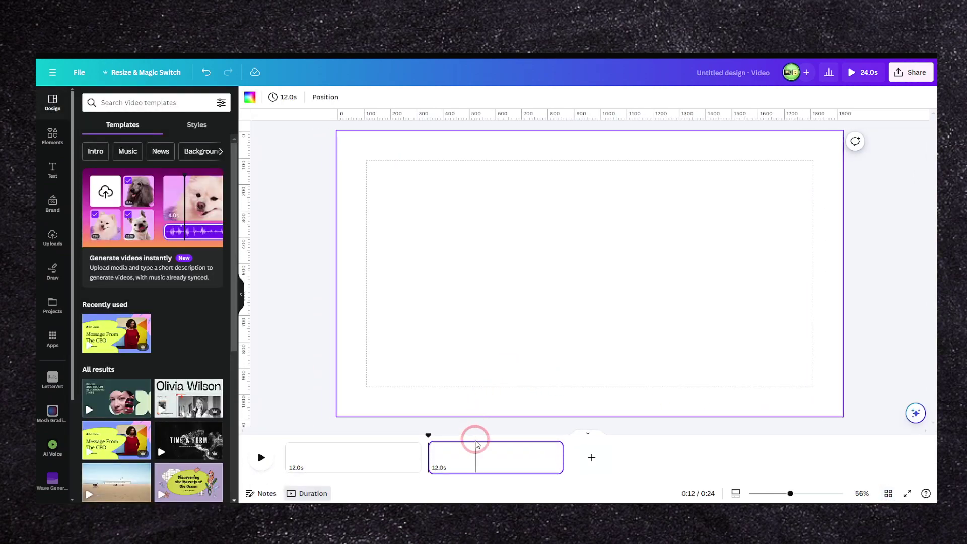
click(589, 457)
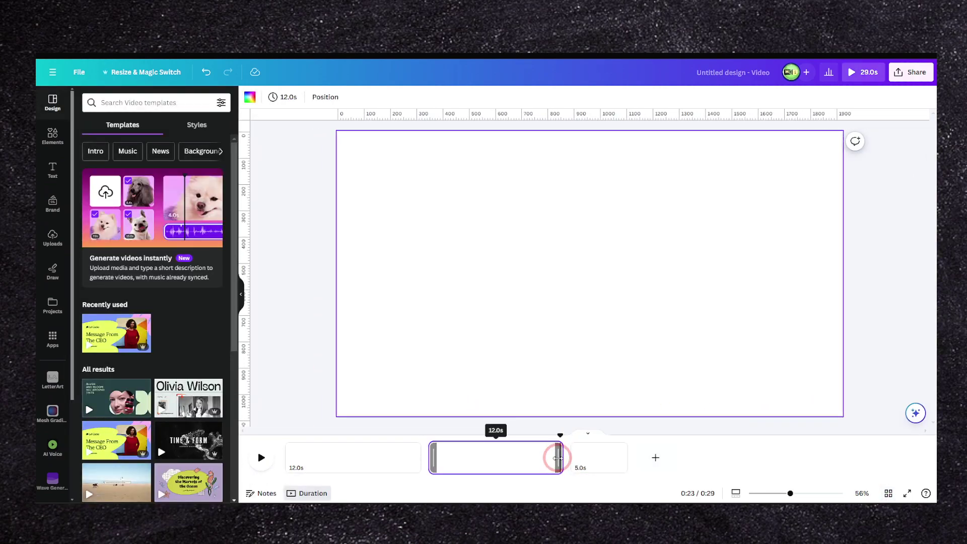
drag(559, 457, 485, 452)
drag(421, 458, 374, 457)
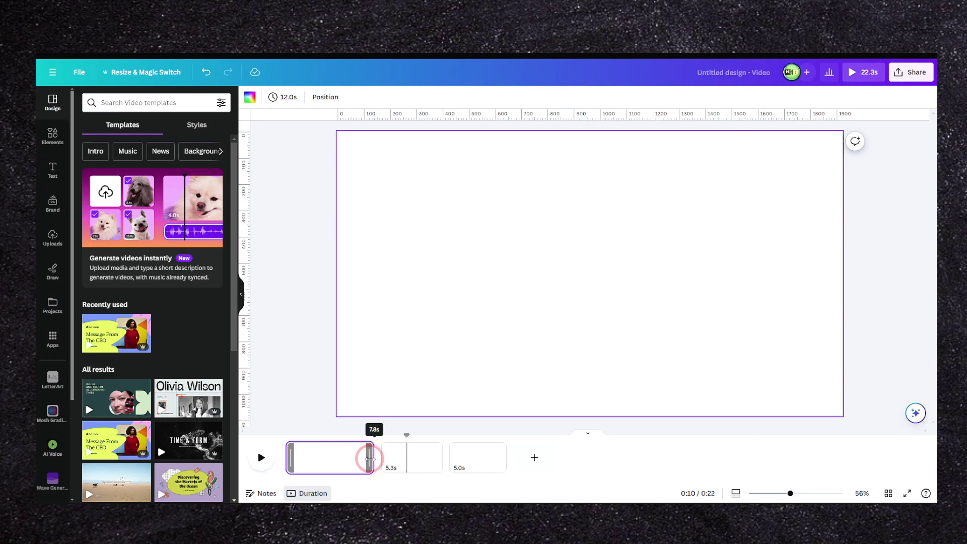
click(496, 449)
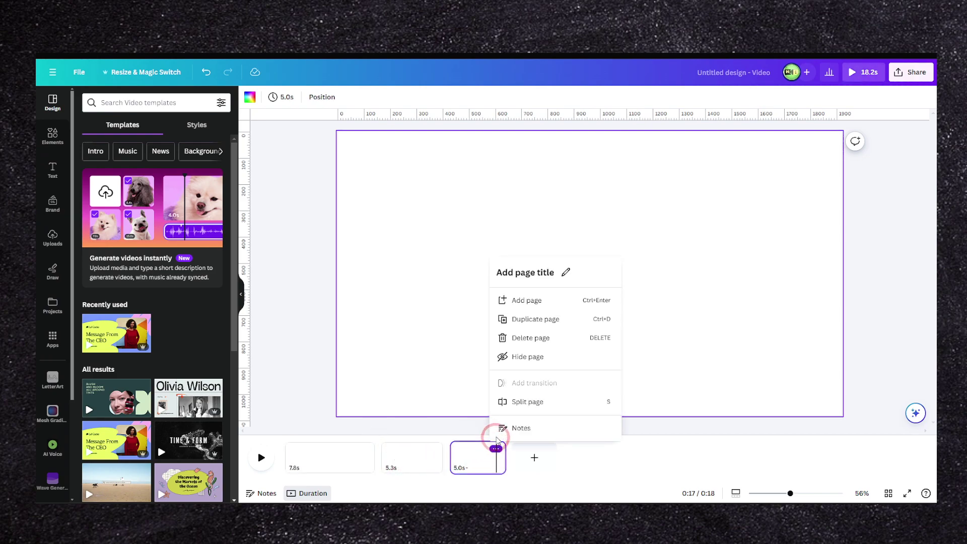
Turn on Apply to all pages and set the Timing slider to 7.5 seconds
click(280, 98)
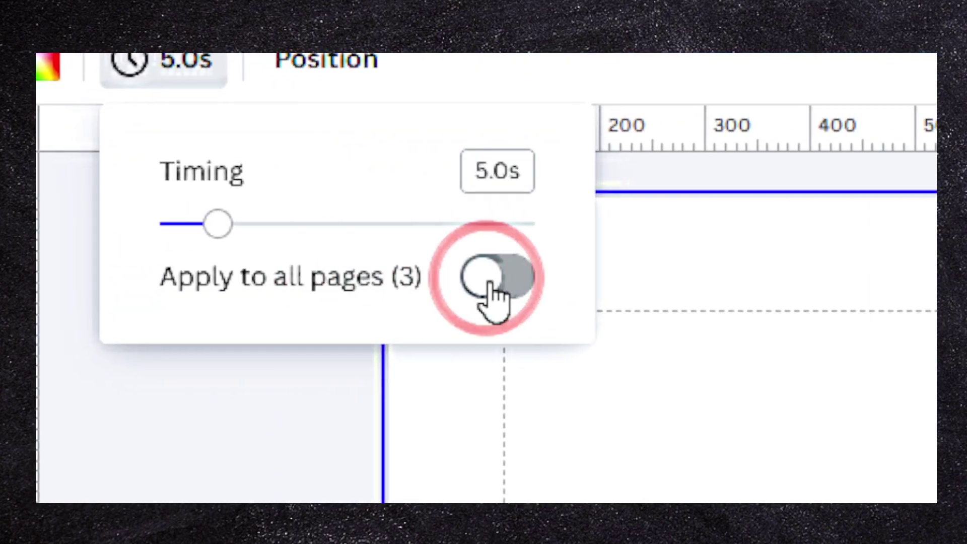
click(364, 151)
drag(295, 138, 285, 140)
drag(487, 286, 512, 285)
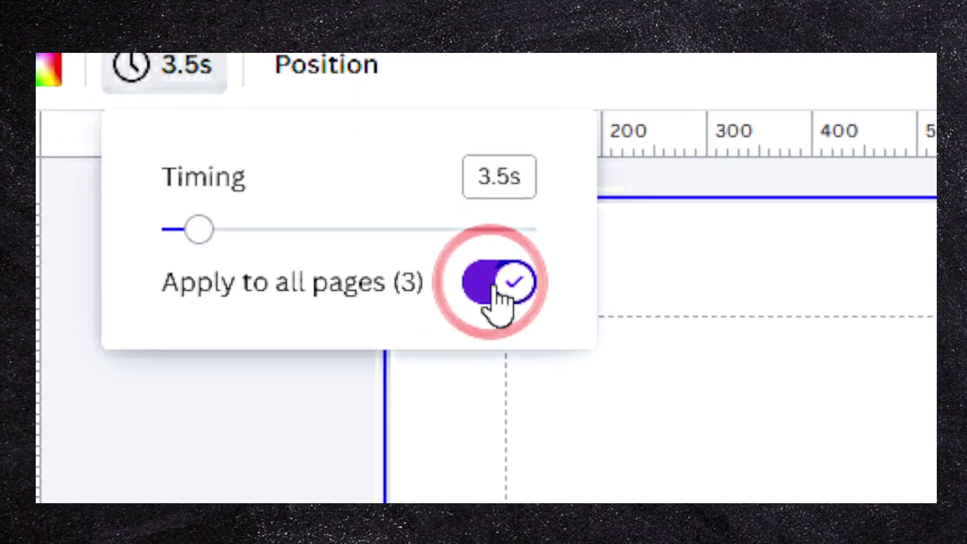
drag(400, 286, 490, 295)
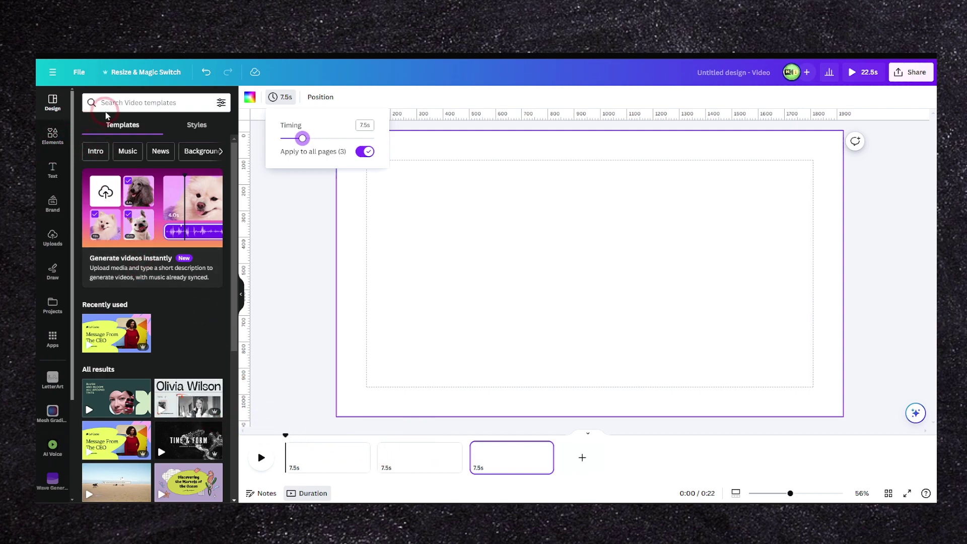
Dismiss the Timing popover and the recent searches list by clicking outside them
click(107, 110)
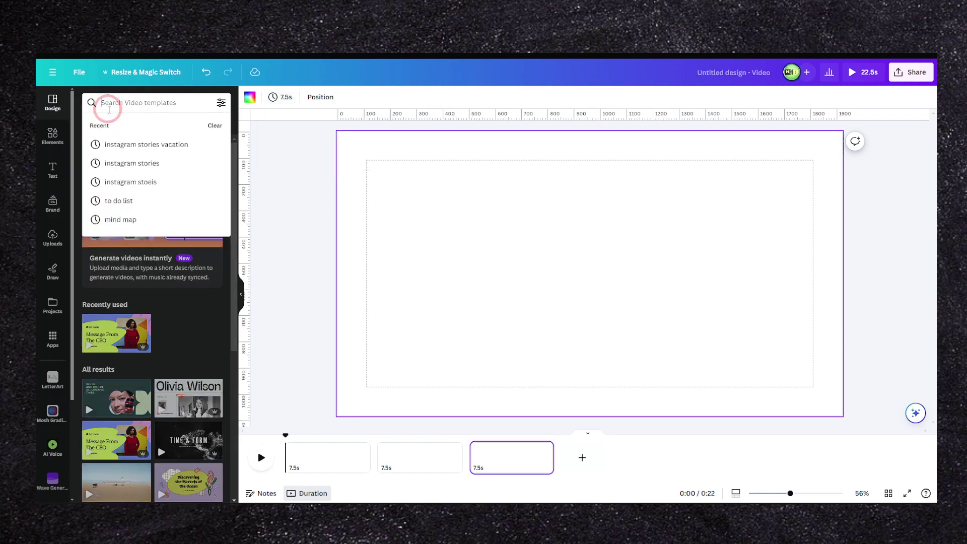
click(516, 282)
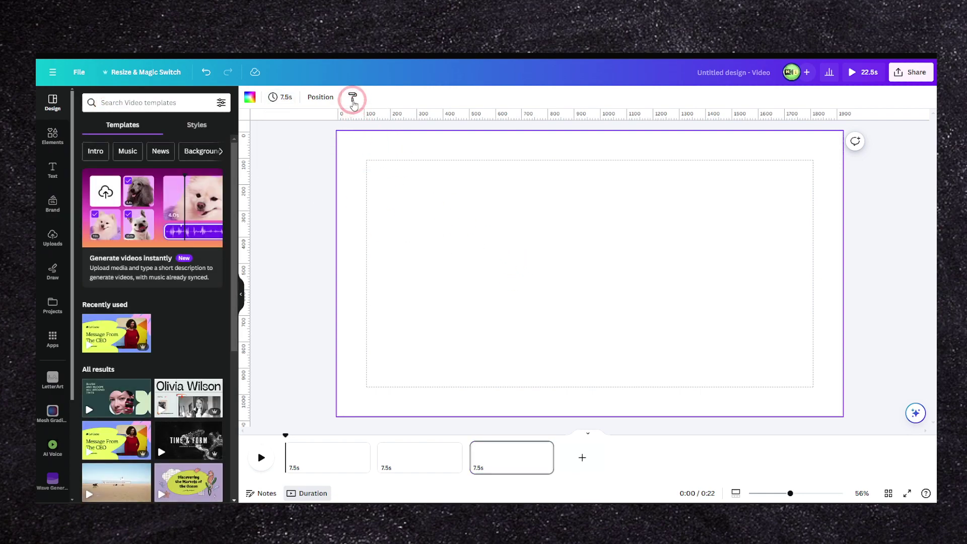